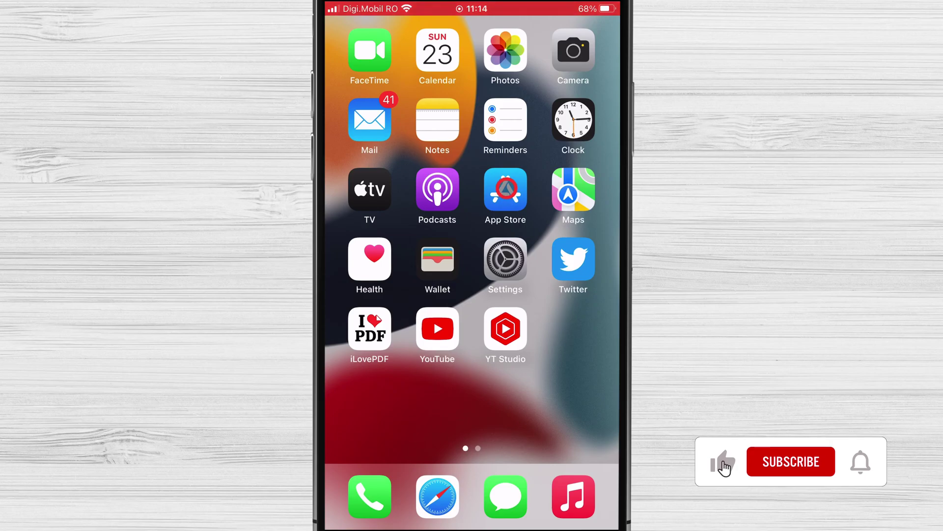
Open the App Store's Search tab and enter 'cleanup du', fixing typing slips along the way.
click(506, 189)
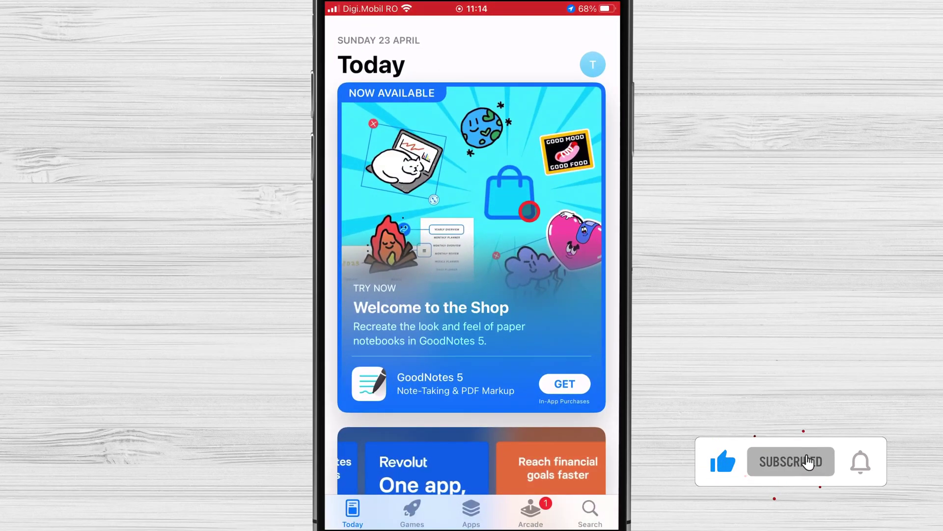
click(596, 509)
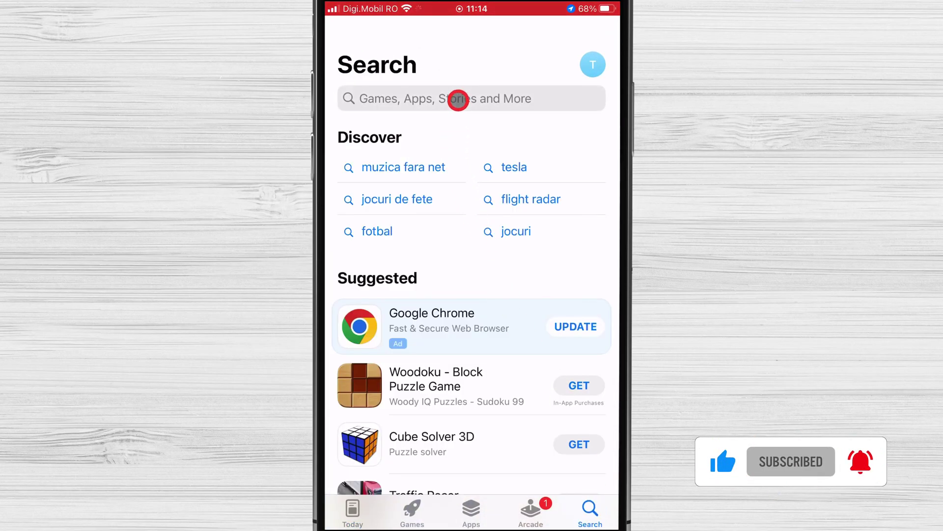
click(459, 97)
text(c)
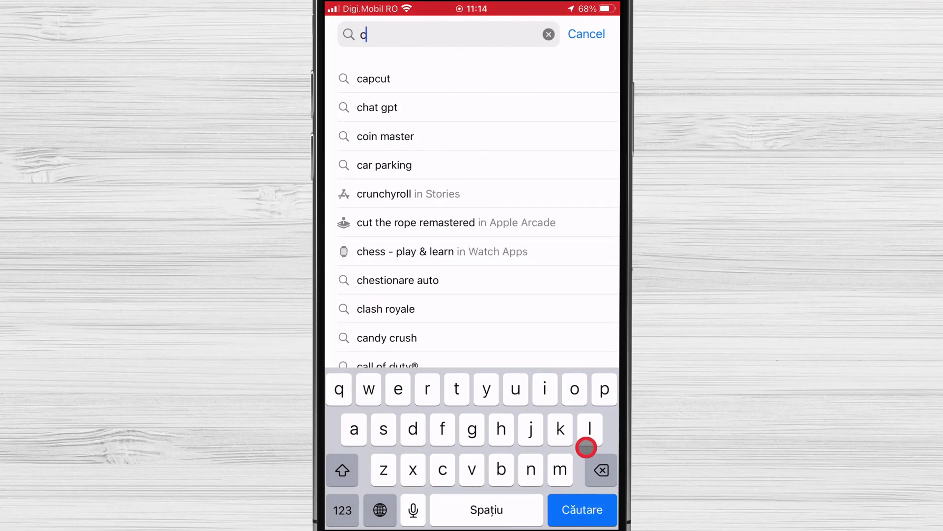
text(lea)
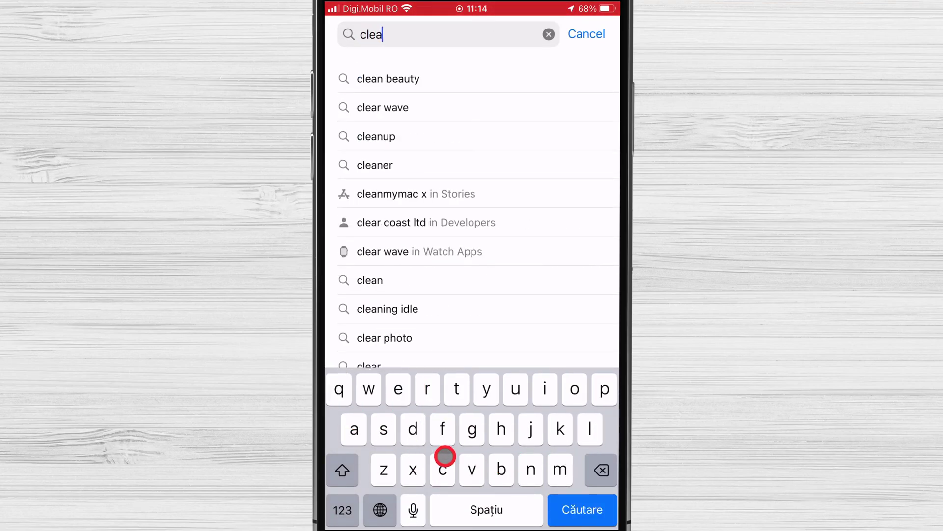
text(m)
key(BackSpace)
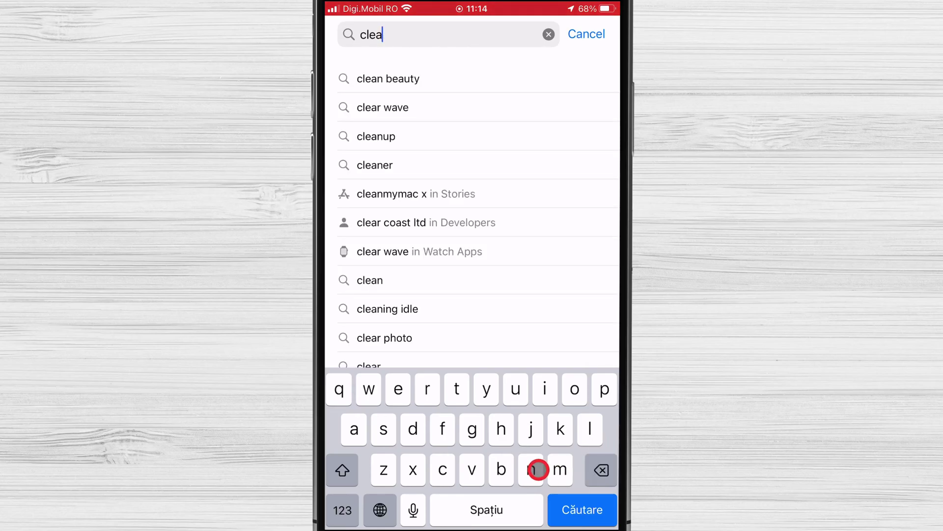
text(n)
key(BackSpace)
text(n )
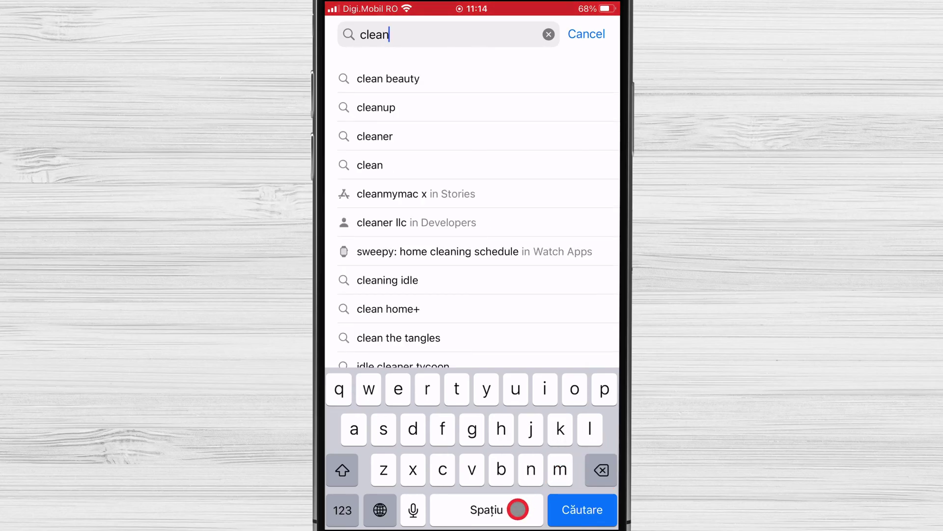
text(u)
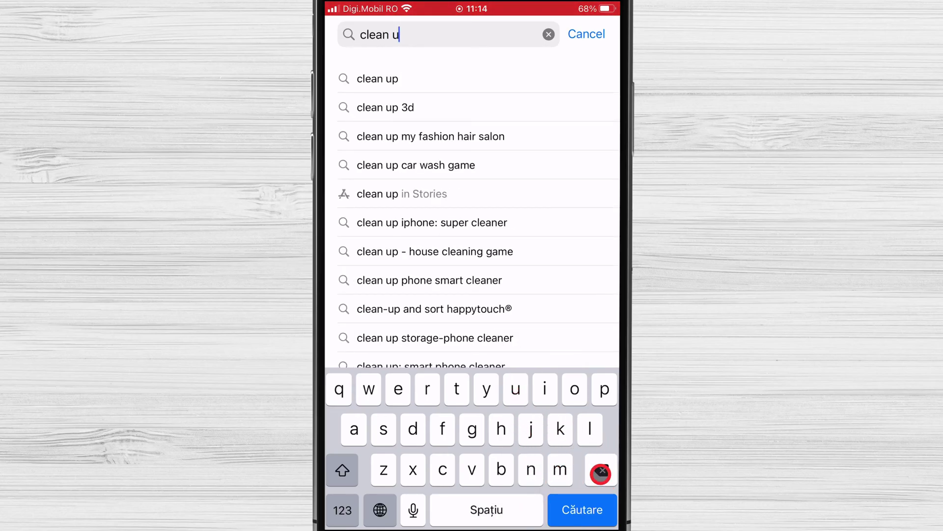
key(BackSpace)
key(BackSpace)
text(up)
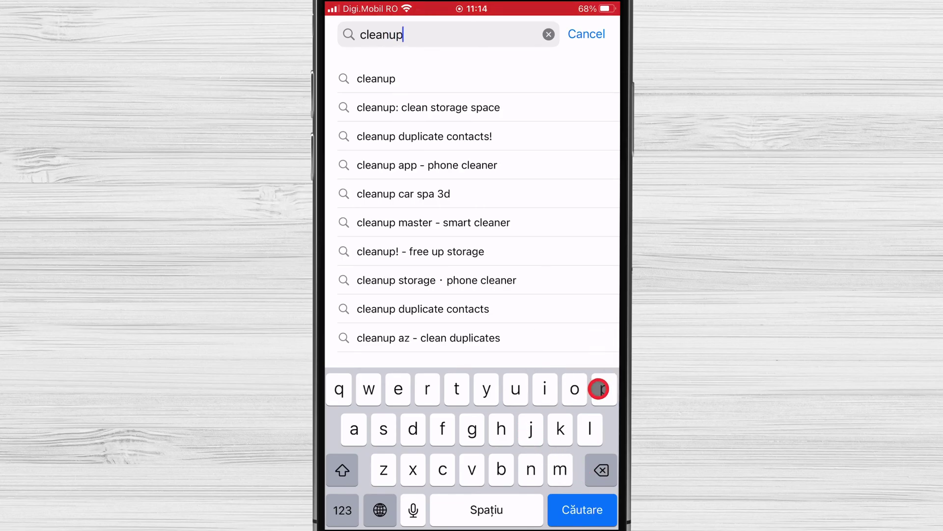
text( c)
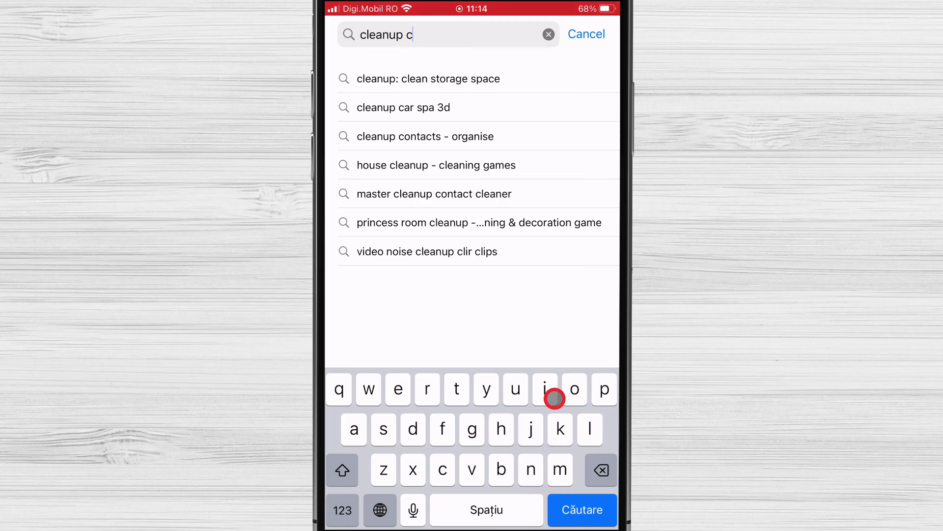
key(BackSpace)
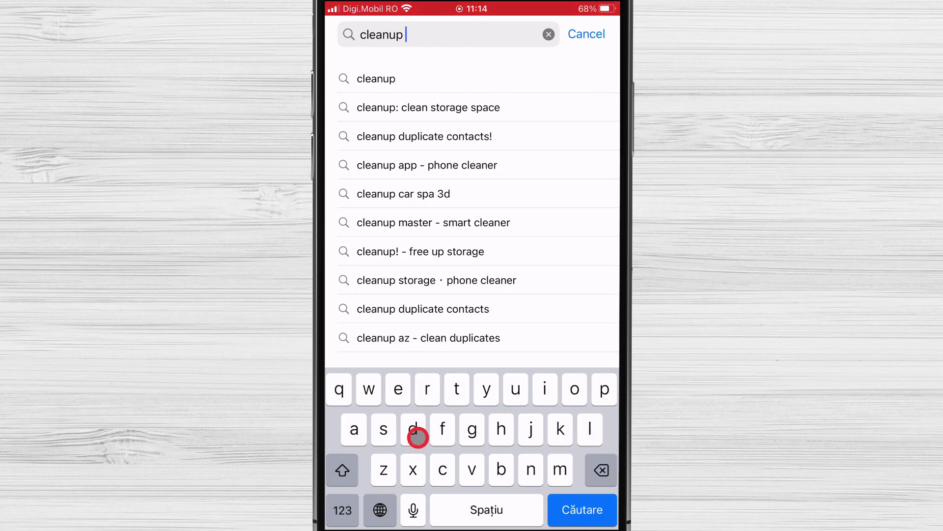
text(du)
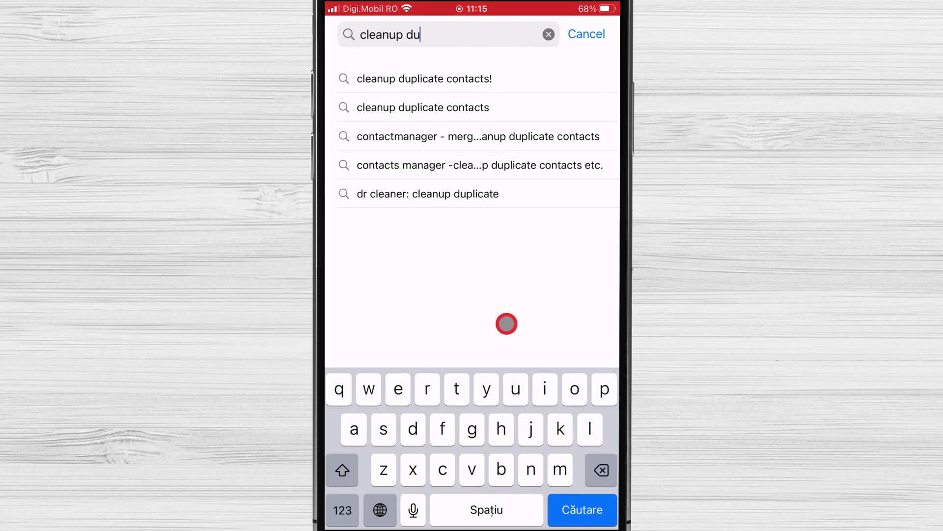
Choose the 'cleanup duplicate contacts!' suggestion and GET the Cleanup Duplicate Contacts! app.
click(411, 76)
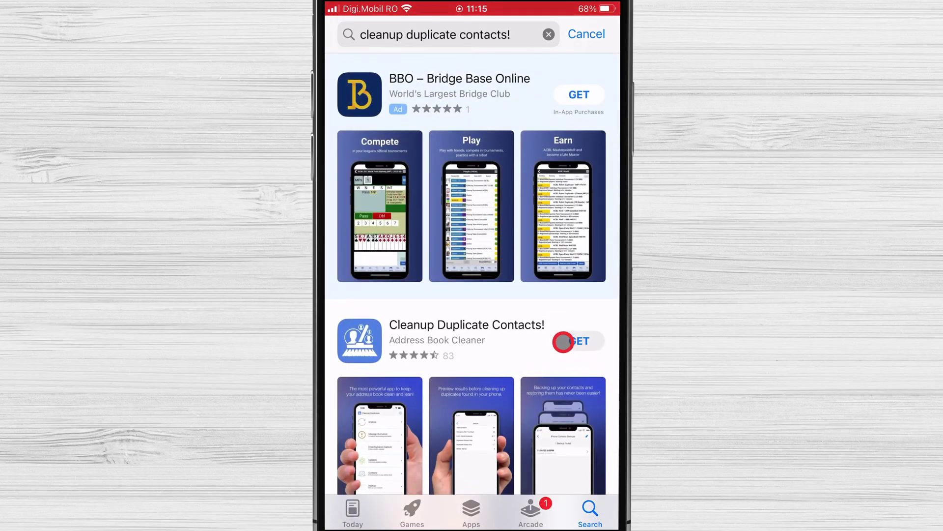
click(562, 339)
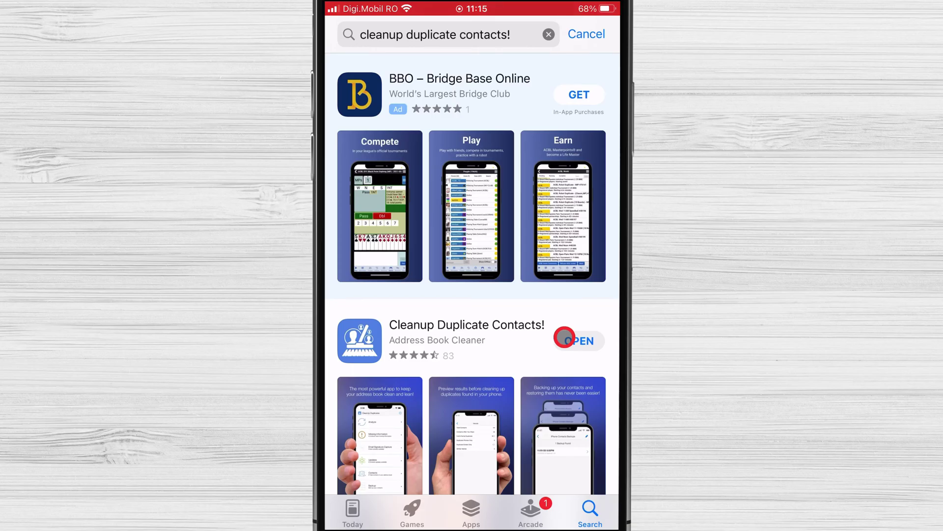
Launch Cleanup Duplicate Contacts and allow its notification and contacts-access requests.
click(565, 338)
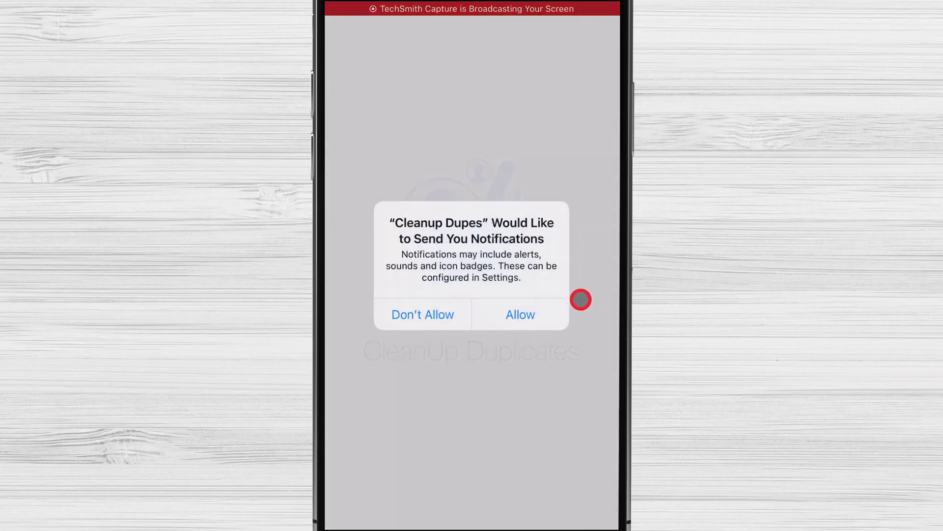
click(520, 314)
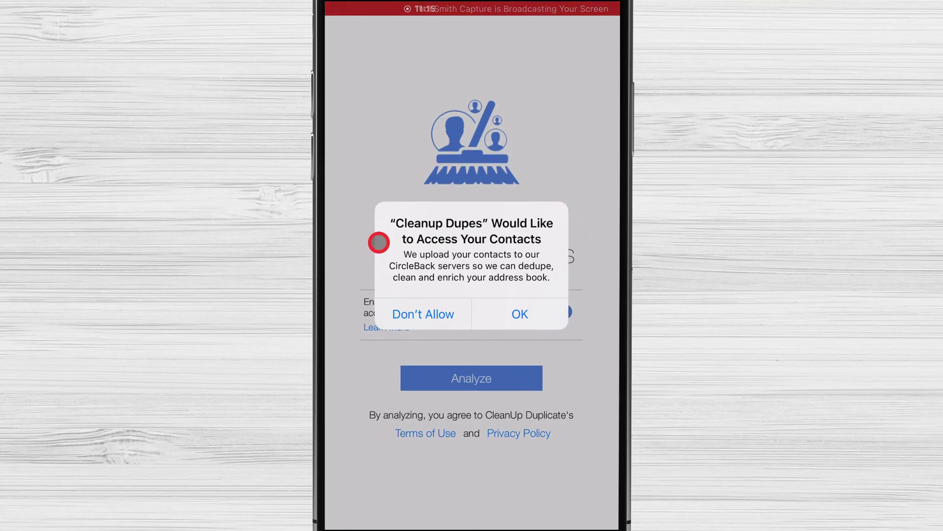
click(521, 313)
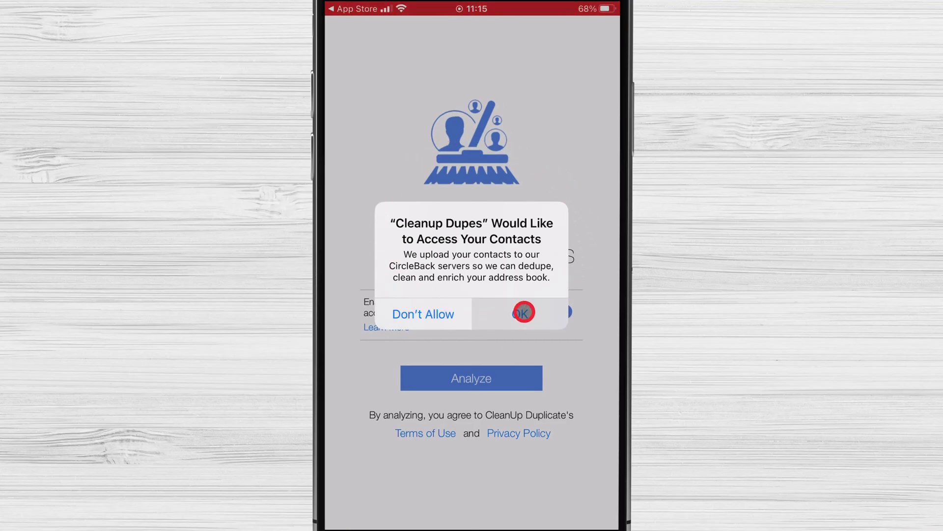
click(520, 315)
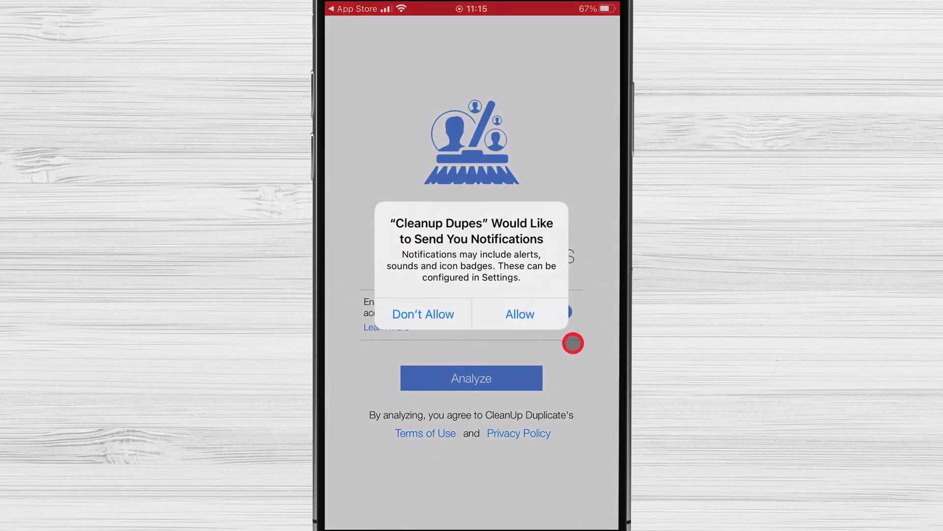
click(531, 322)
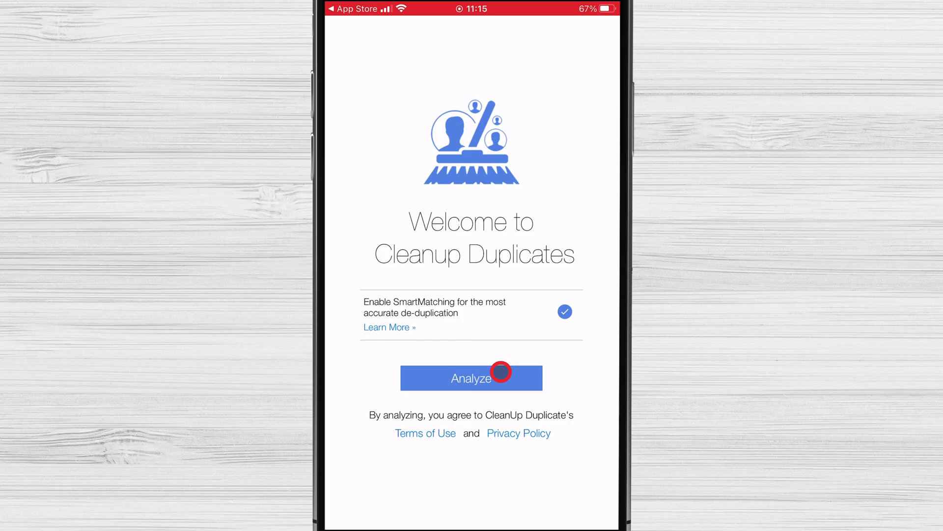
click(491, 376)
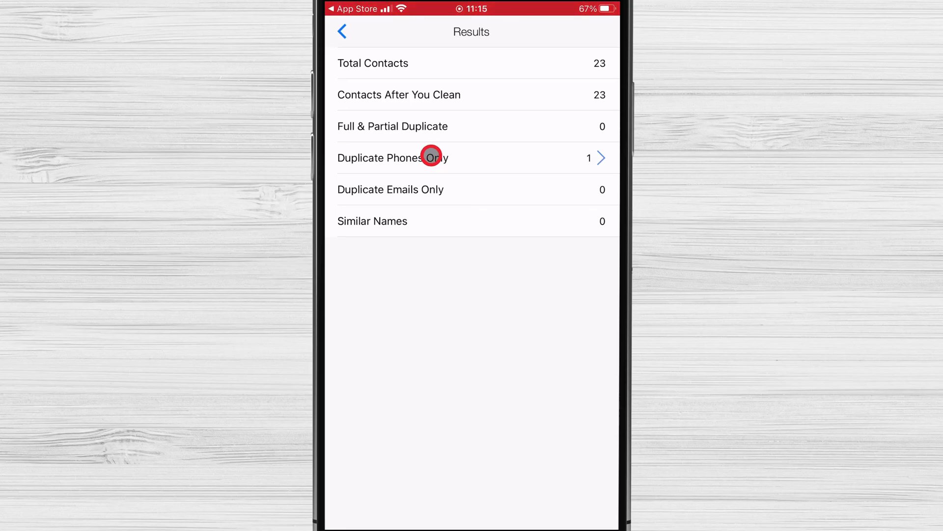
click(431, 156)
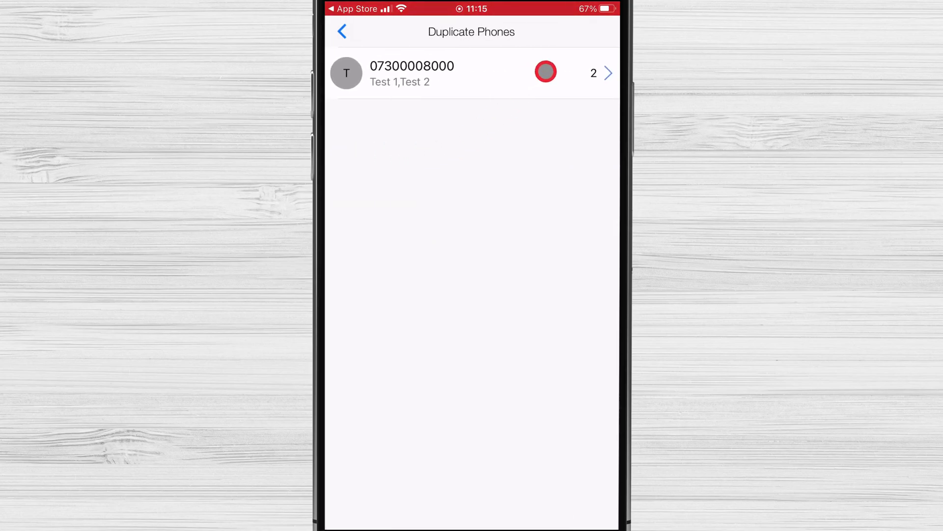
click(605, 71)
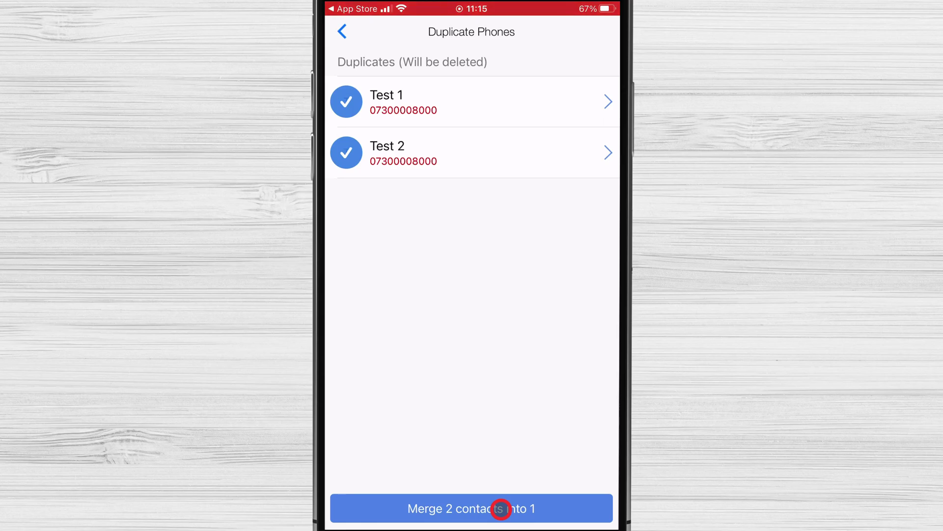
Merge the two contacts with Test 1 as primary, confirm and finish, then start declining the rating prompt.
click(501, 509)
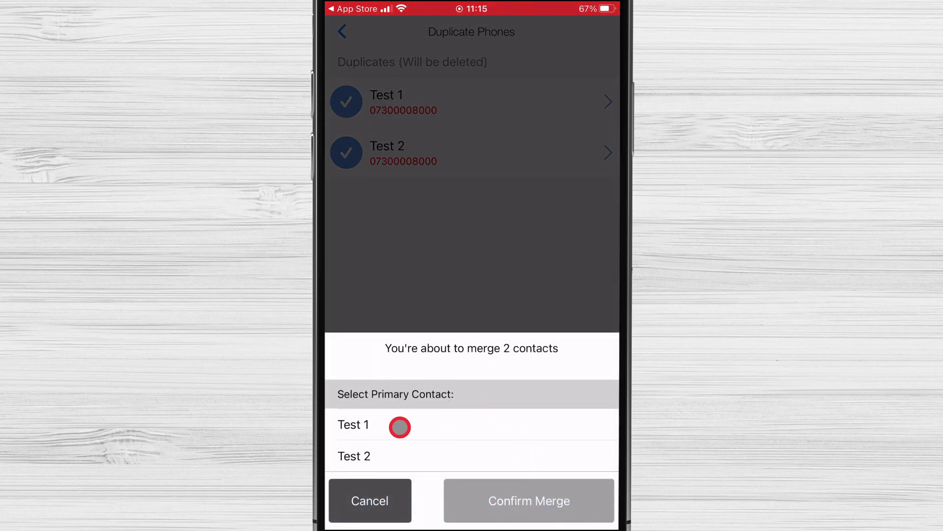
click(400, 427)
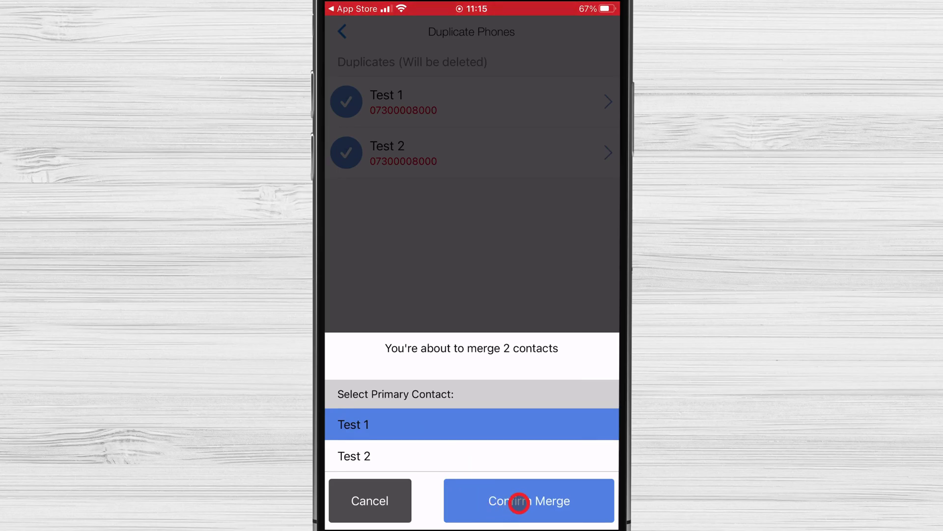
click(519, 502)
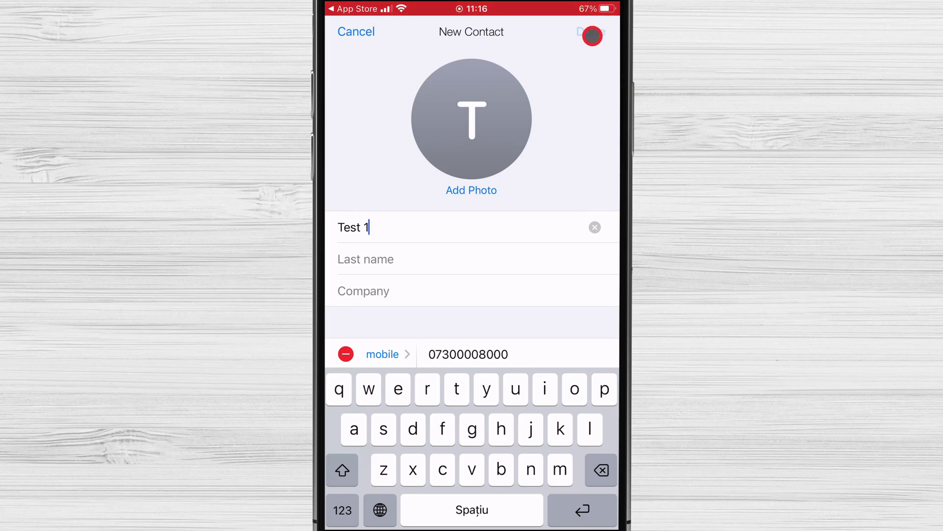
click(592, 32)
click(521, 314)
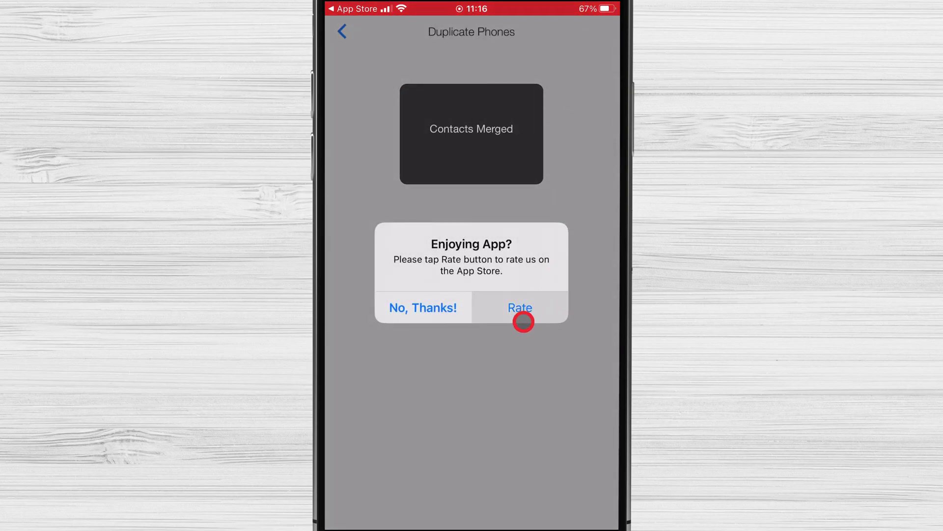
drag(522, 315, 433, 310)
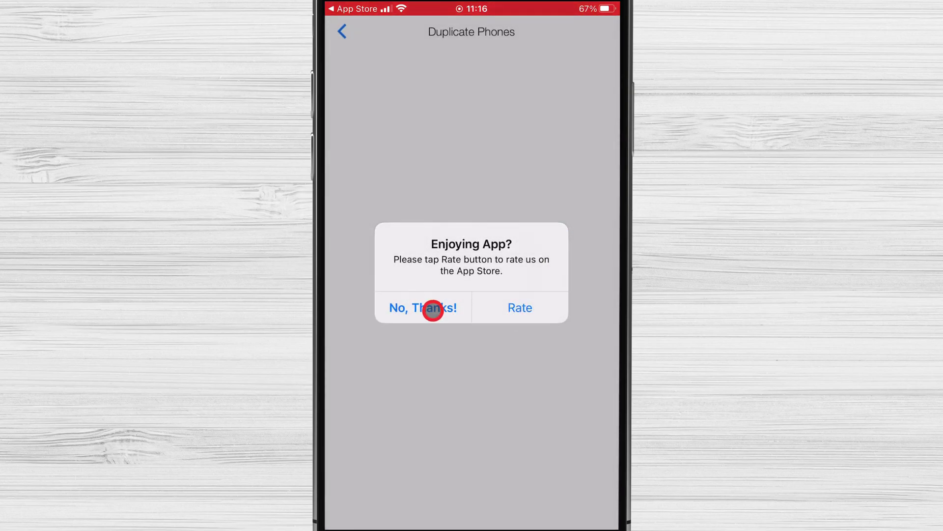
Choose No, Thanks!, back out to the main menu, and look over Missing Information.
click(432, 308)
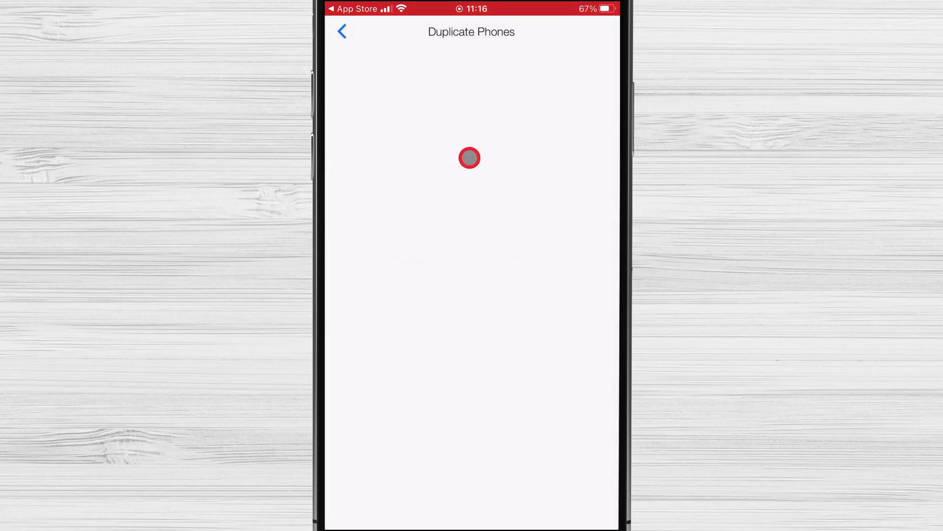
click(338, 29)
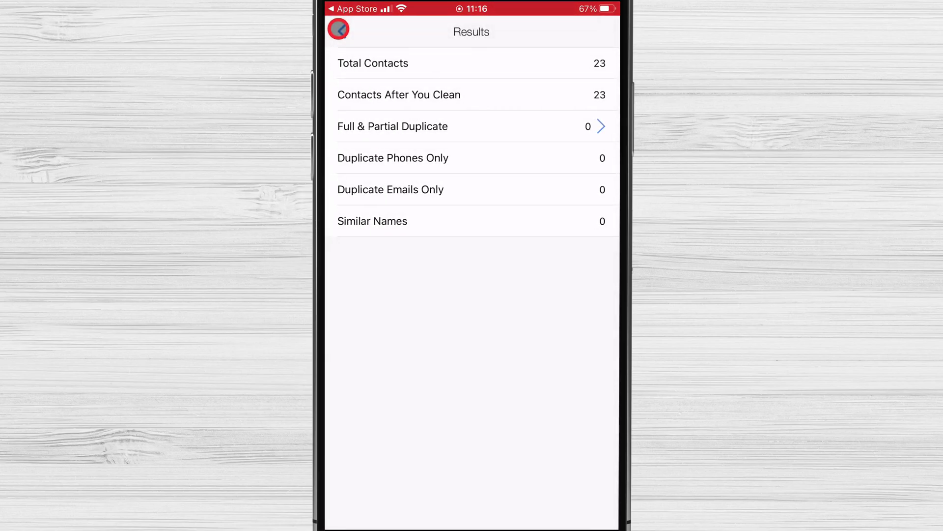
click(338, 30)
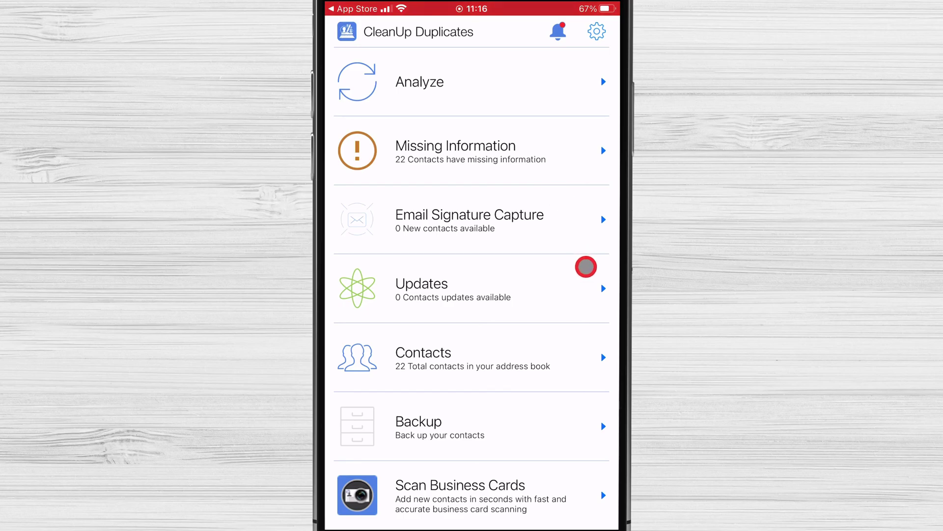
click(488, 144)
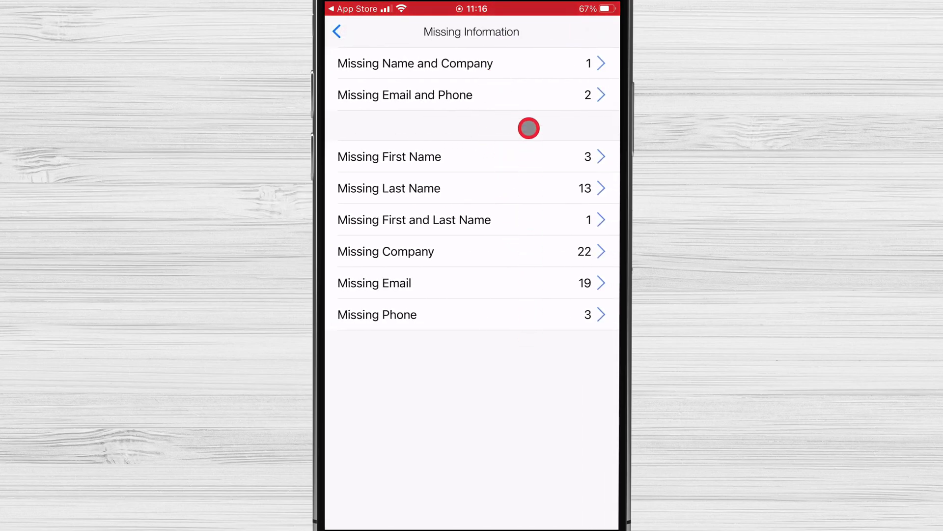
click(339, 33)
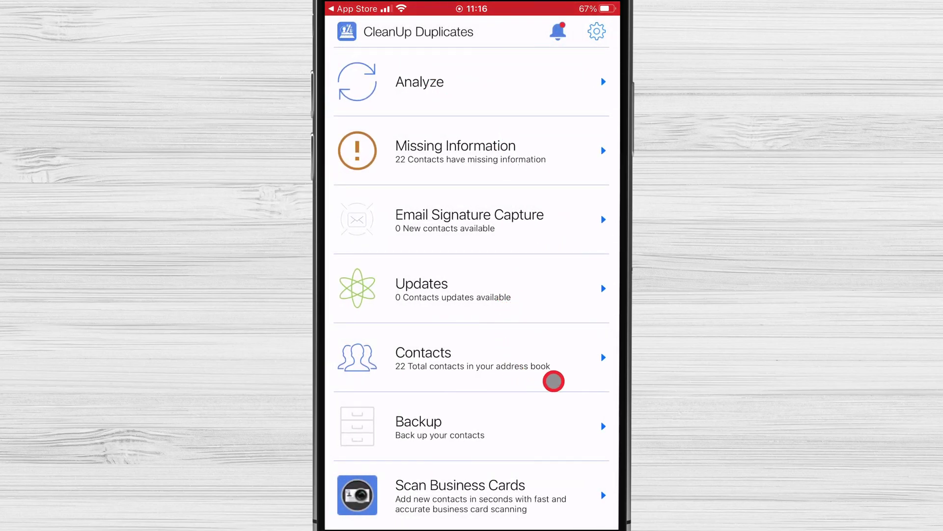
scroll(539, 426, down, 2)
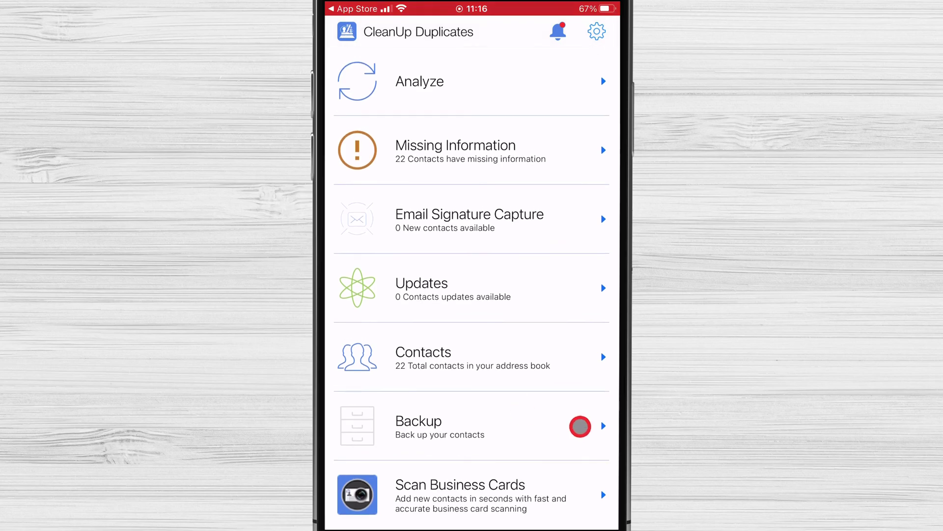
Run Backup Now on the 22 contacts and return to the main menu showing 4/23/23.
click(554, 422)
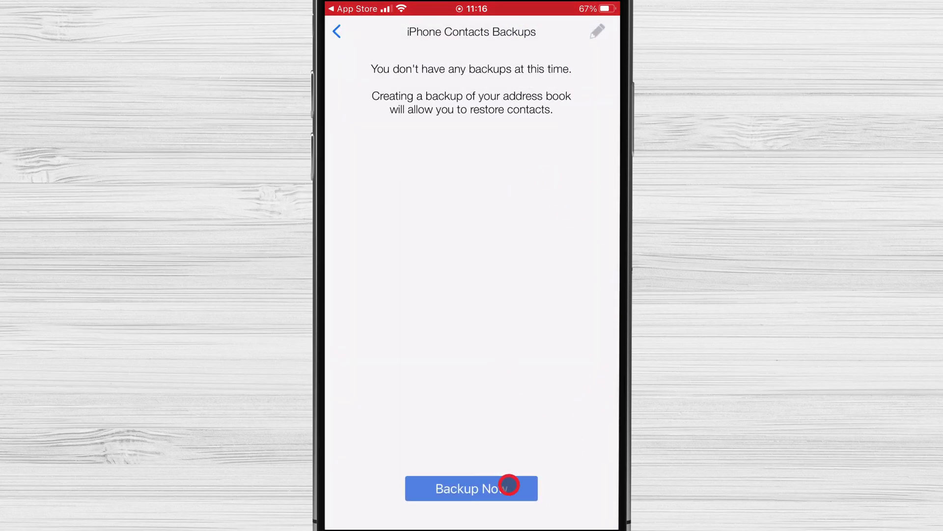
click(508, 485)
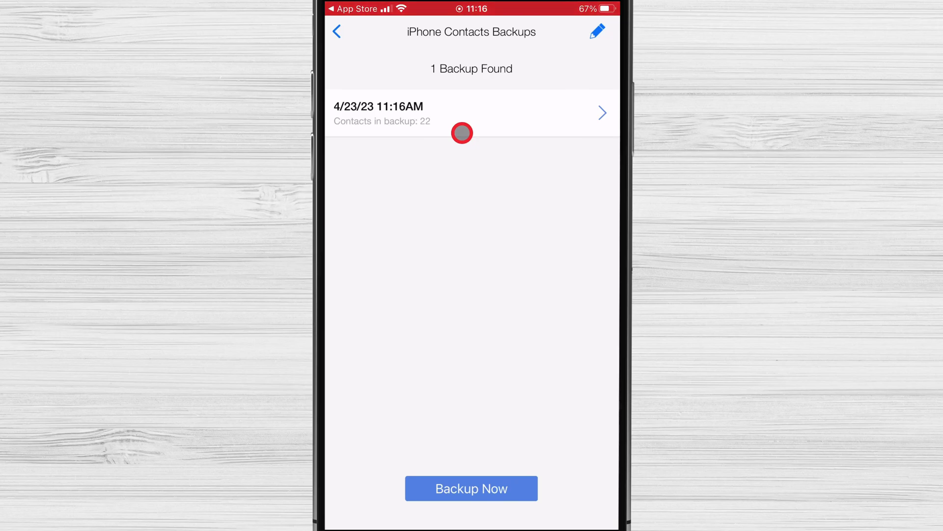
click(336, 32)
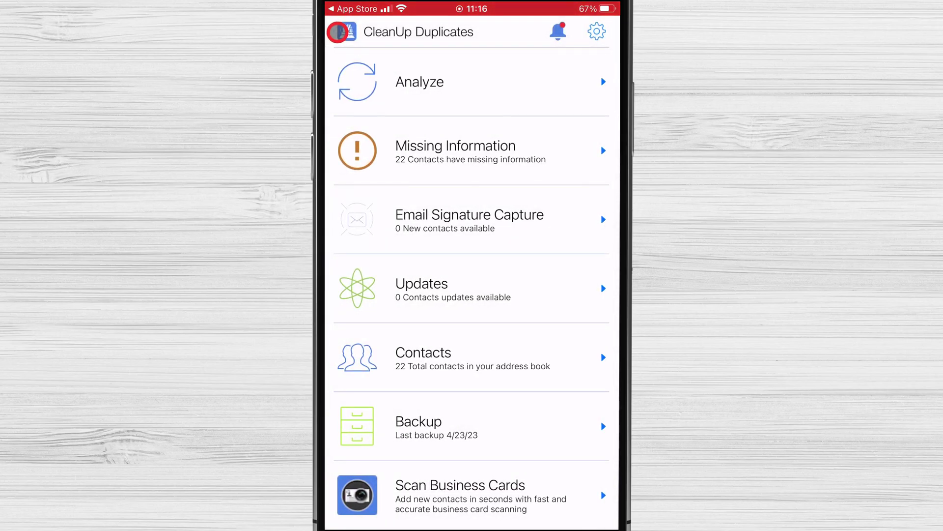